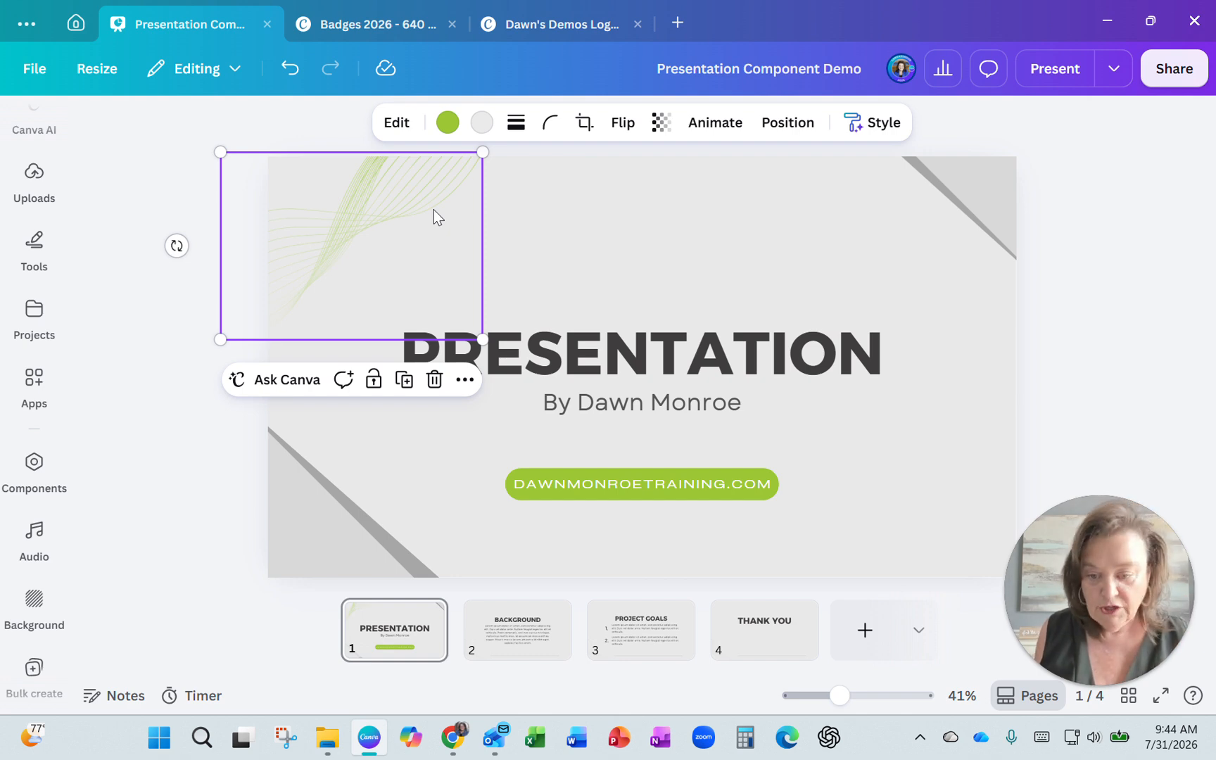
Create a component named Wave Graphic from the green wave graphic in the title slide's upper-left corner
right_click(392, 202)
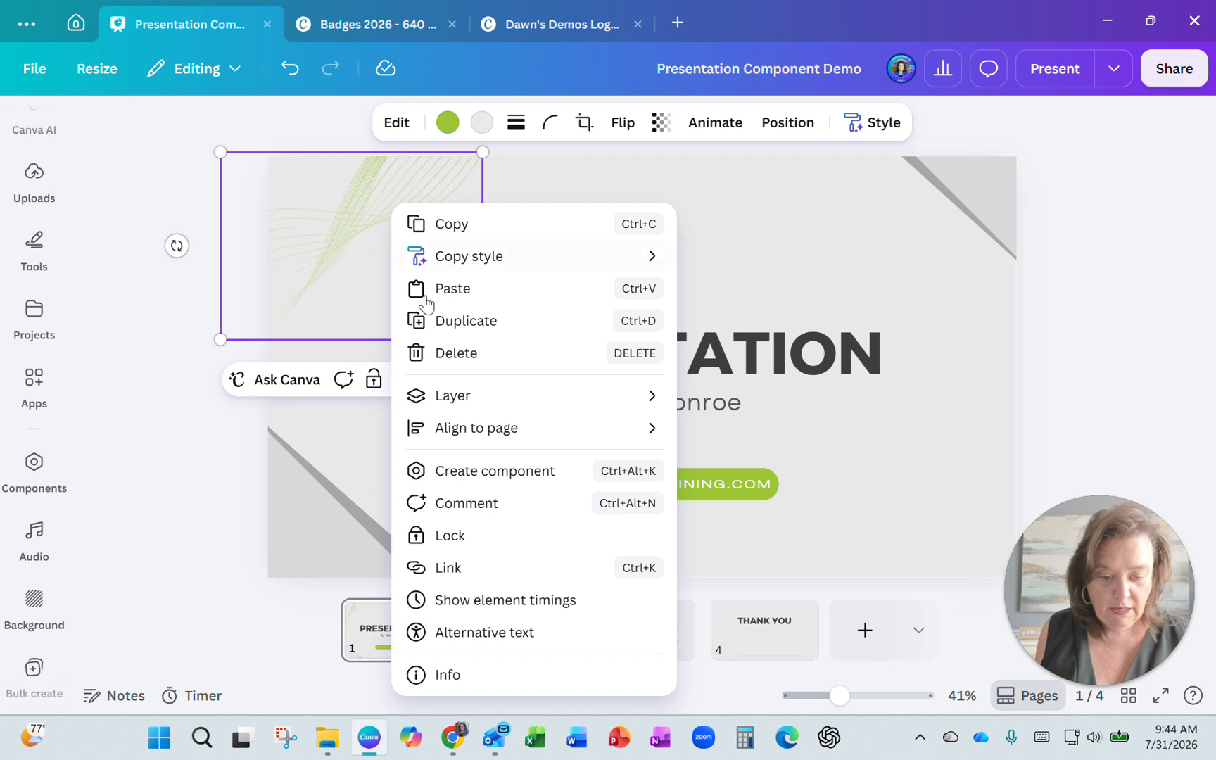
left_click(497, 477)
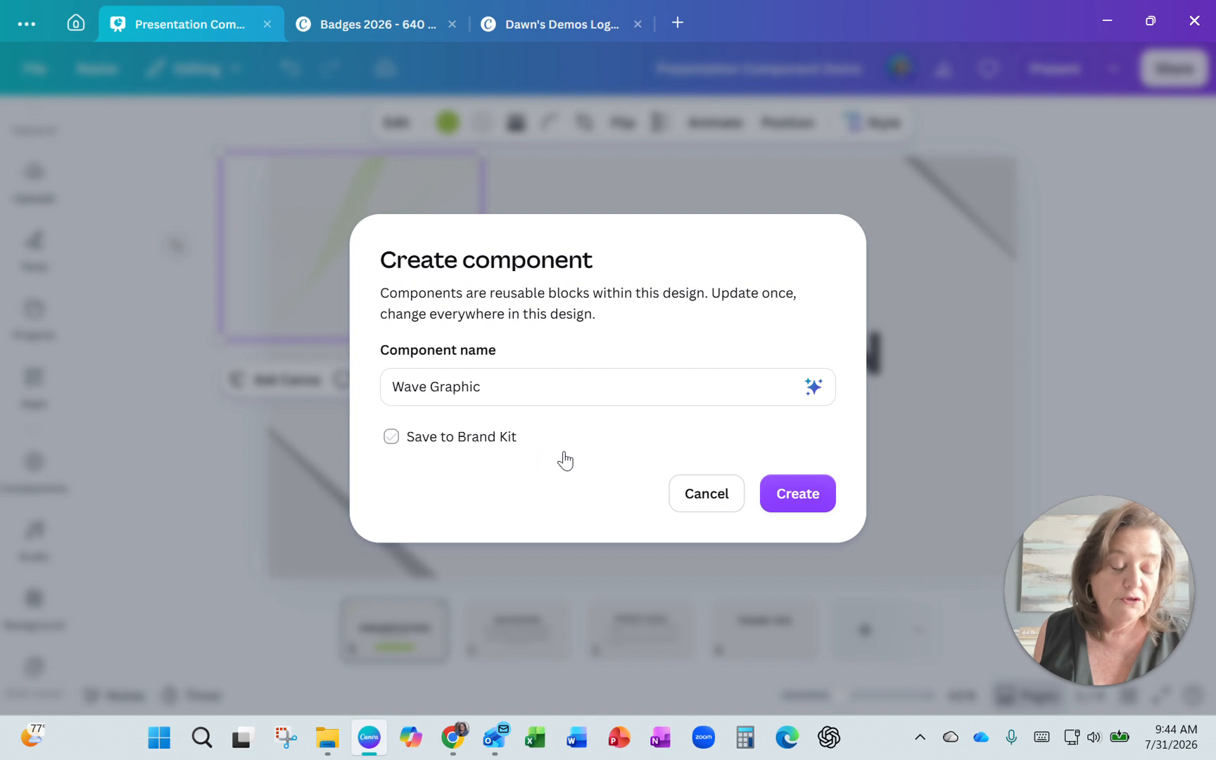
left_click(798, 495)
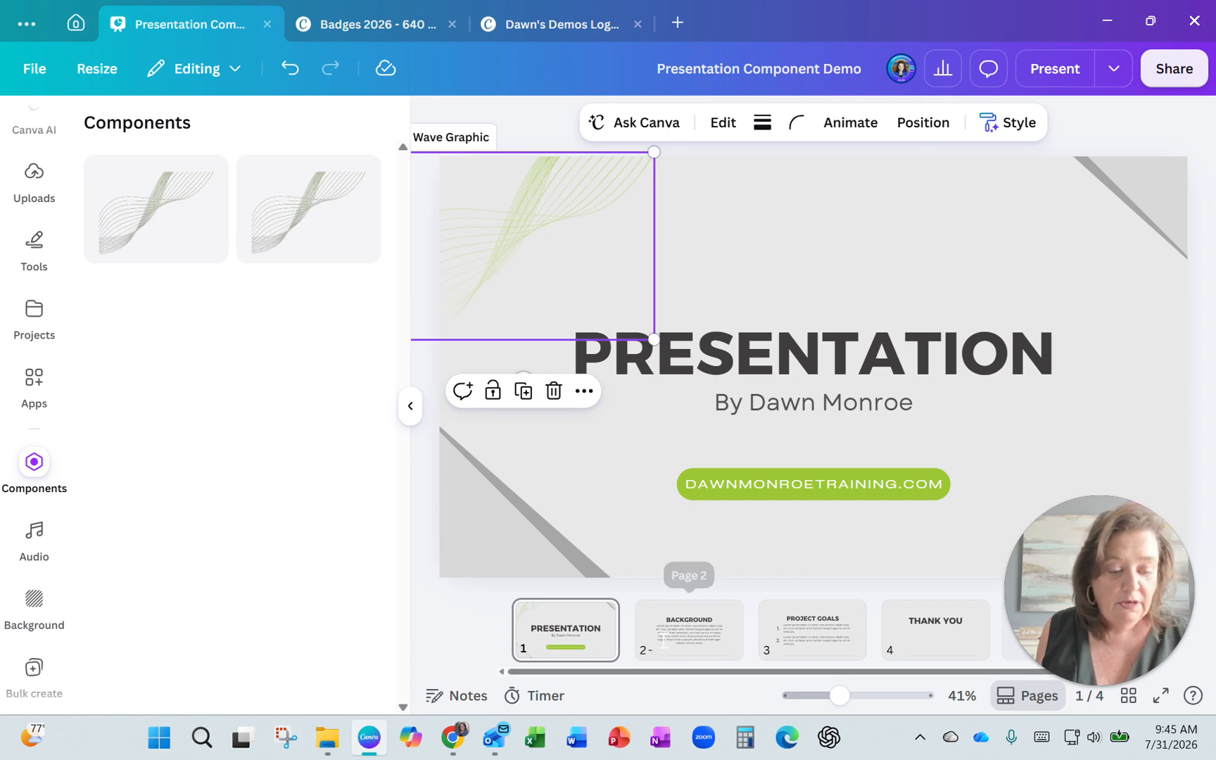
Add the Wave Graphic component to the upper-left corner of the Background and Project Goals slides
left_click(661, 642)
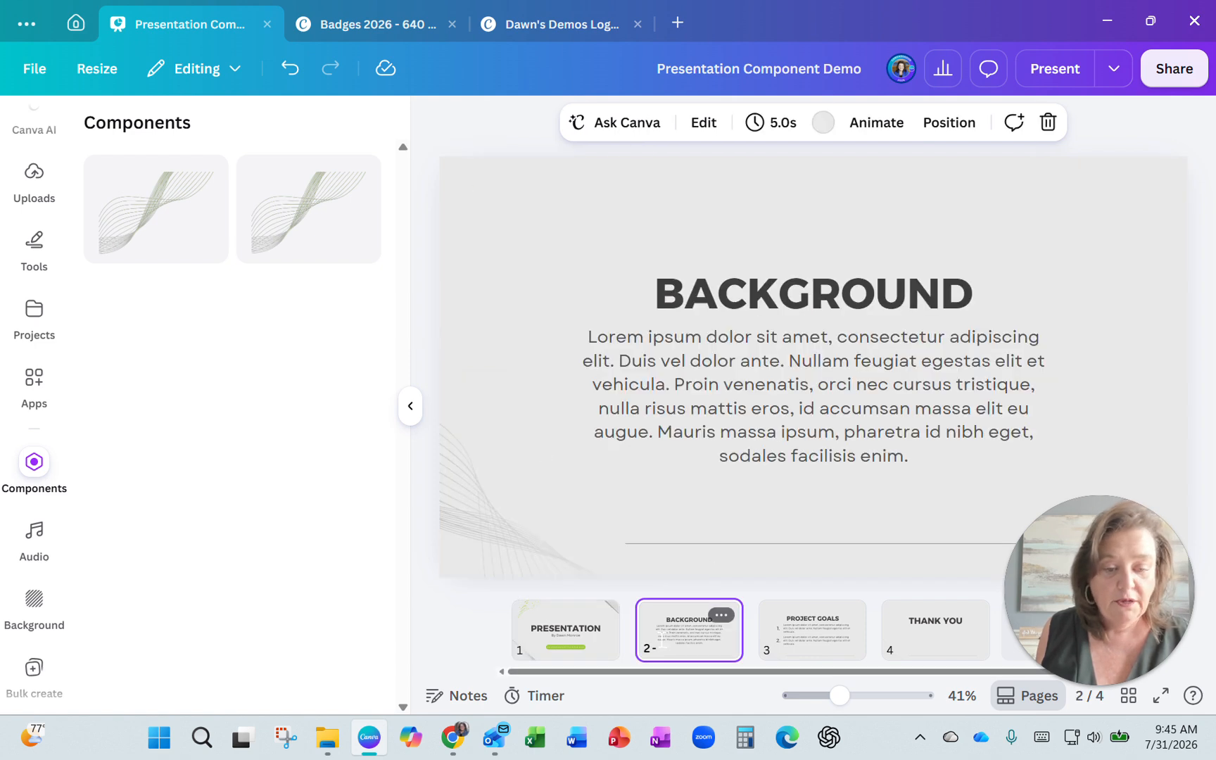
left_click(150, 234)
left_click_drag(866, 356, 565, 219)
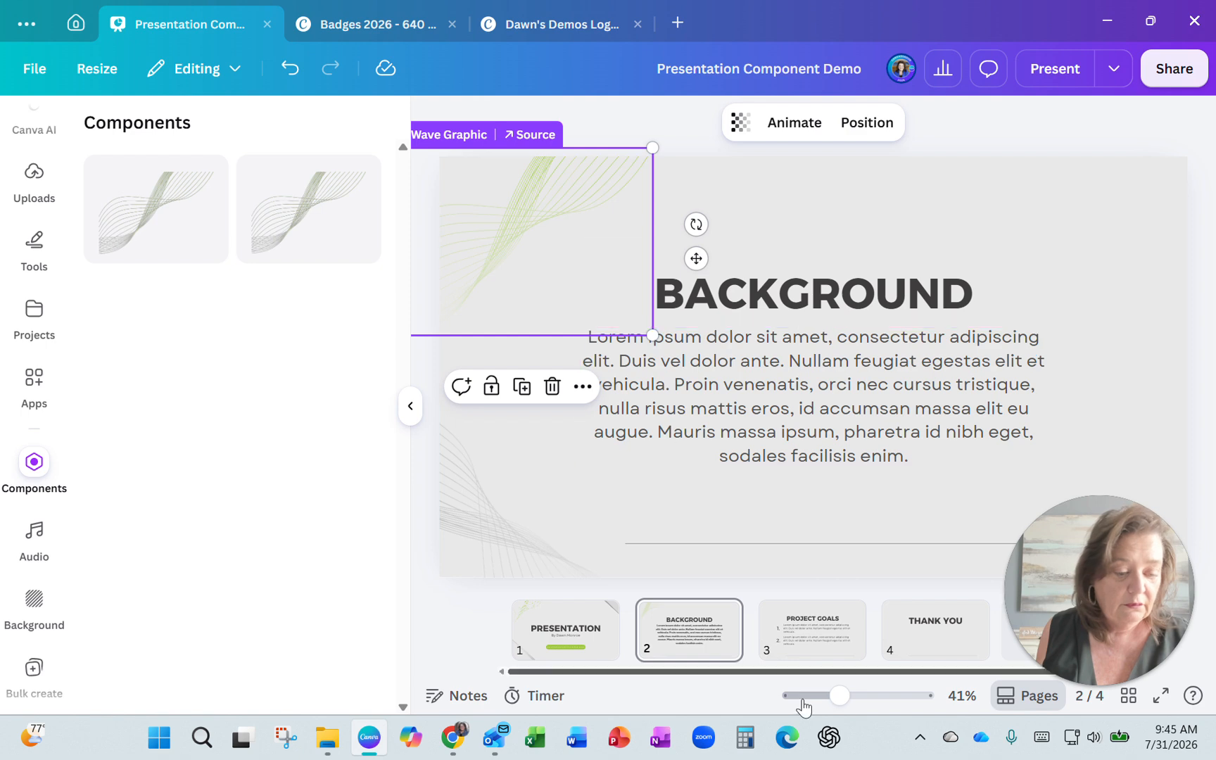
left_click(813, 640)
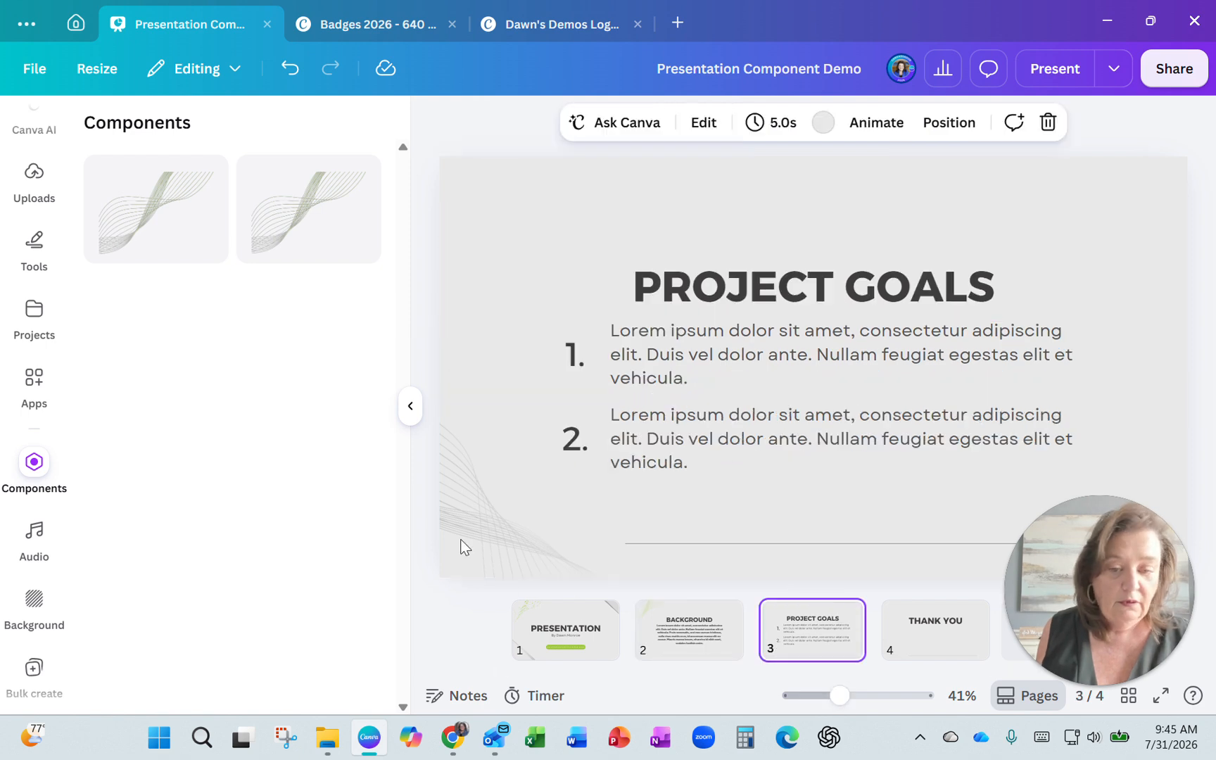
left_click(188, 247)
left_click_drag(829, 401, 511, 260)
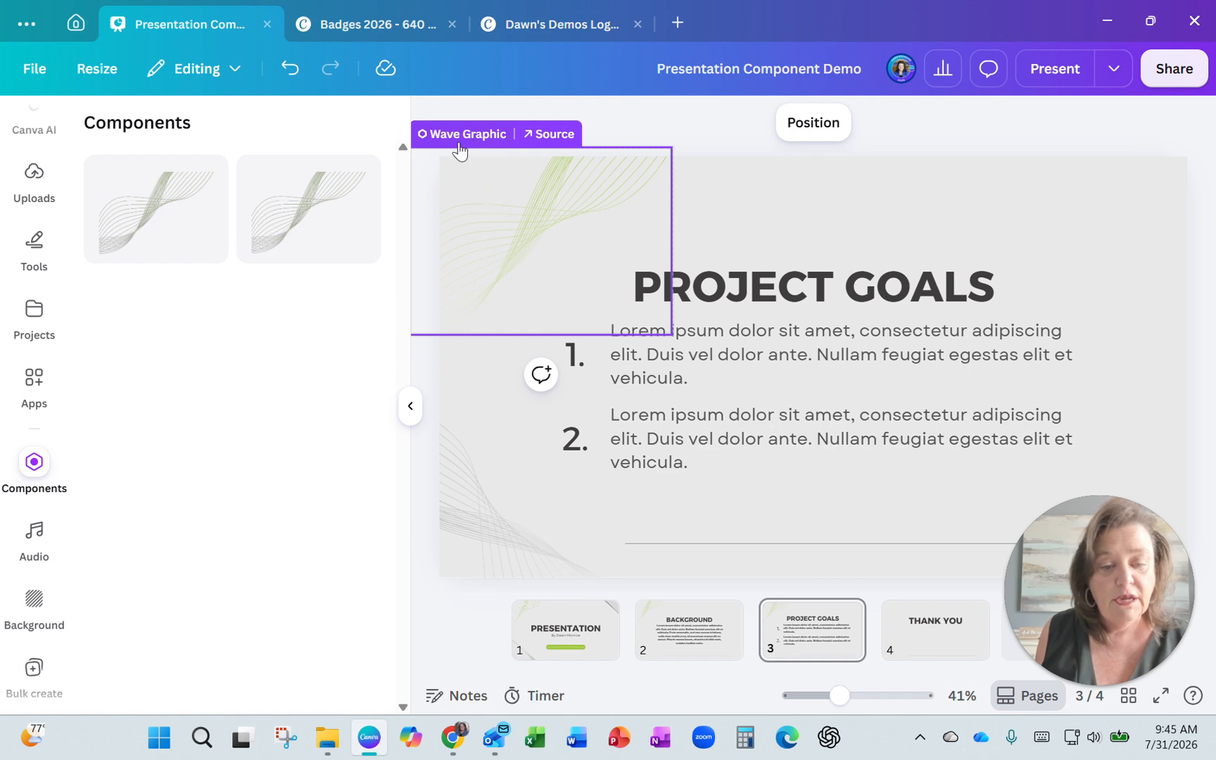
Go to the Wave Graphic's source component, recolor it to the brand kit's dark blue, and apply the change to all instances
left_click(543, 136)
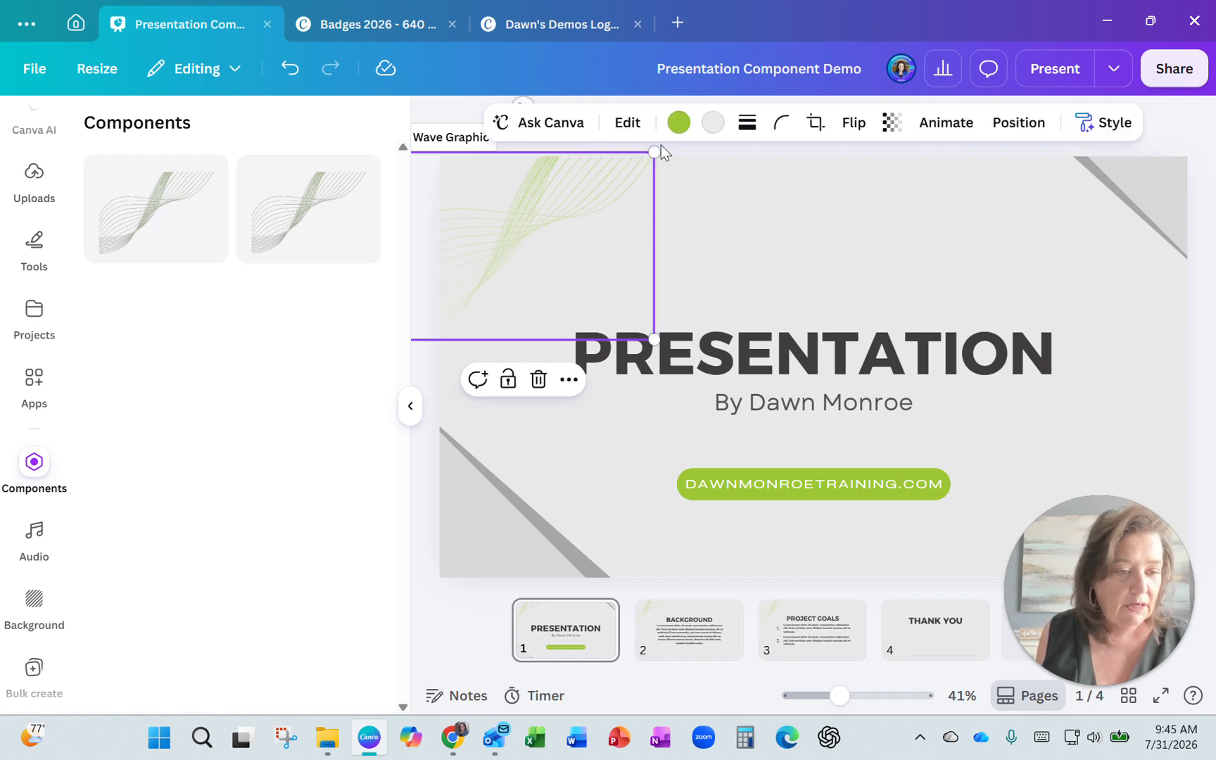
left_click(678, 124)
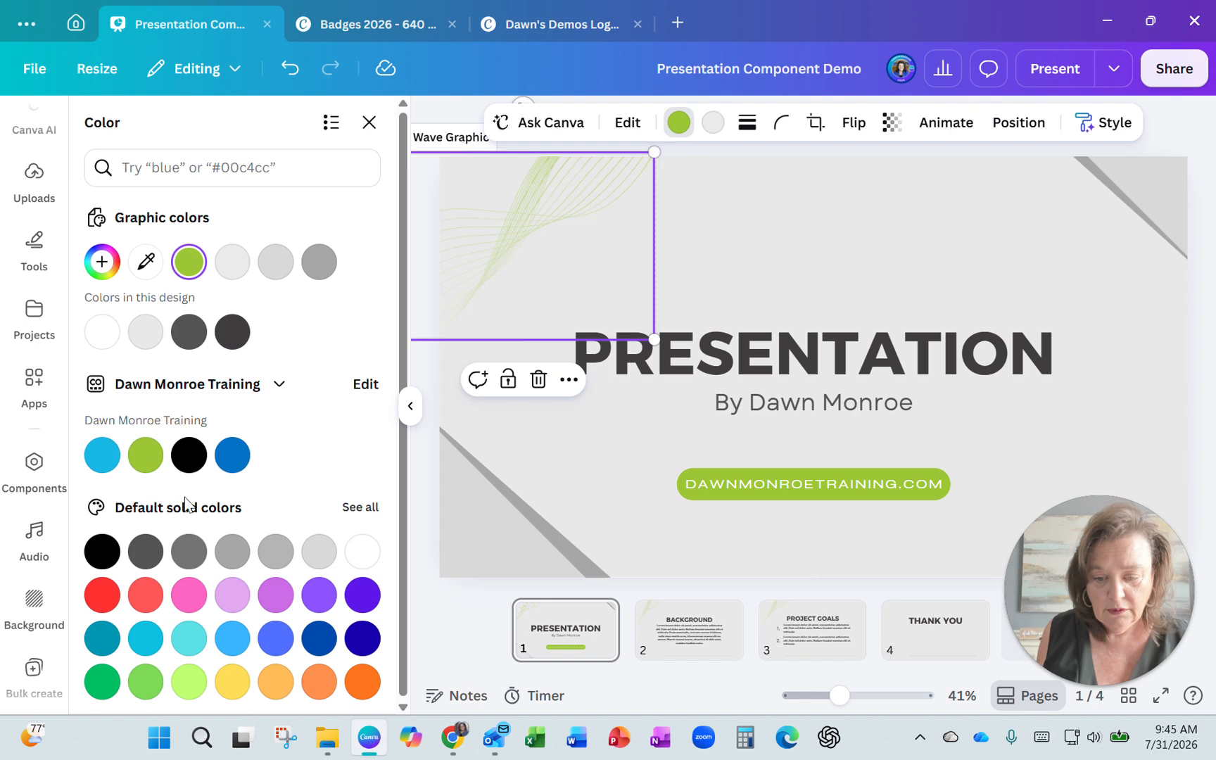
left_click(233, 463)
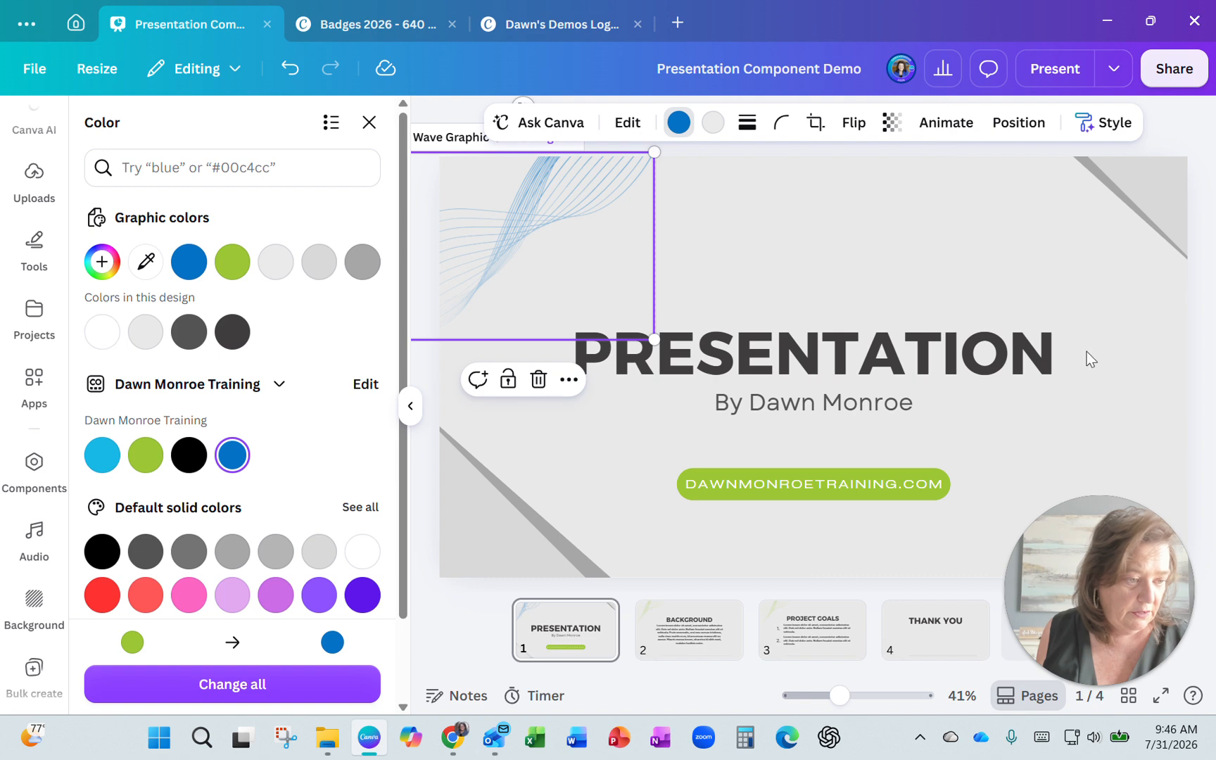
left_click_drag(839, 696, 833, 695)
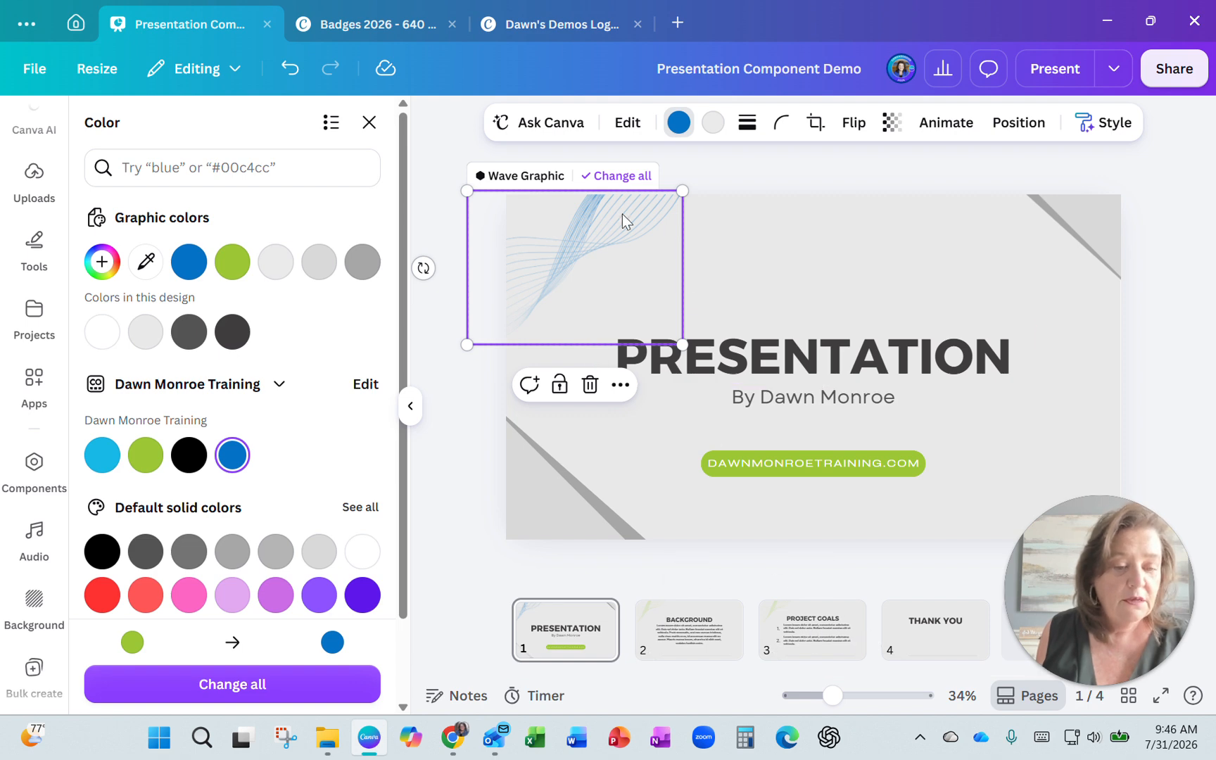
left_click(609, 177)
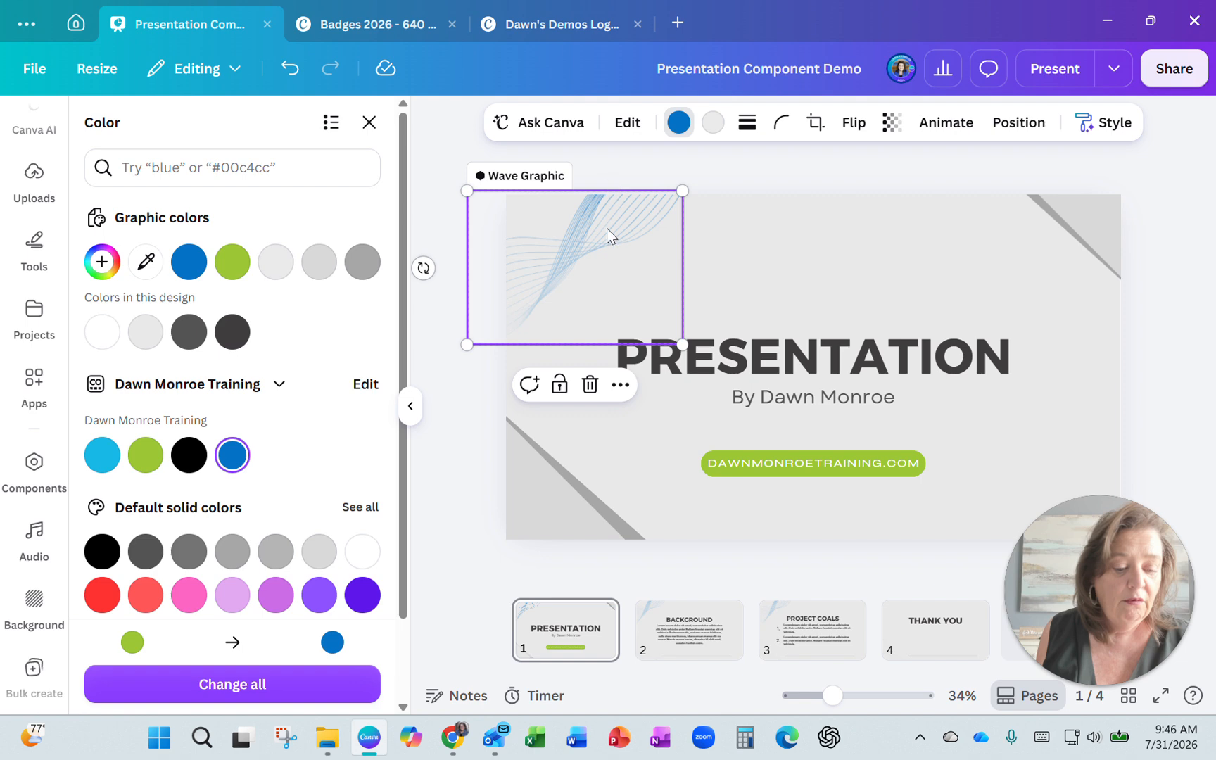
Check the wave graphic's color on the title, Background and Project Goals slides
left_click(561, 632)
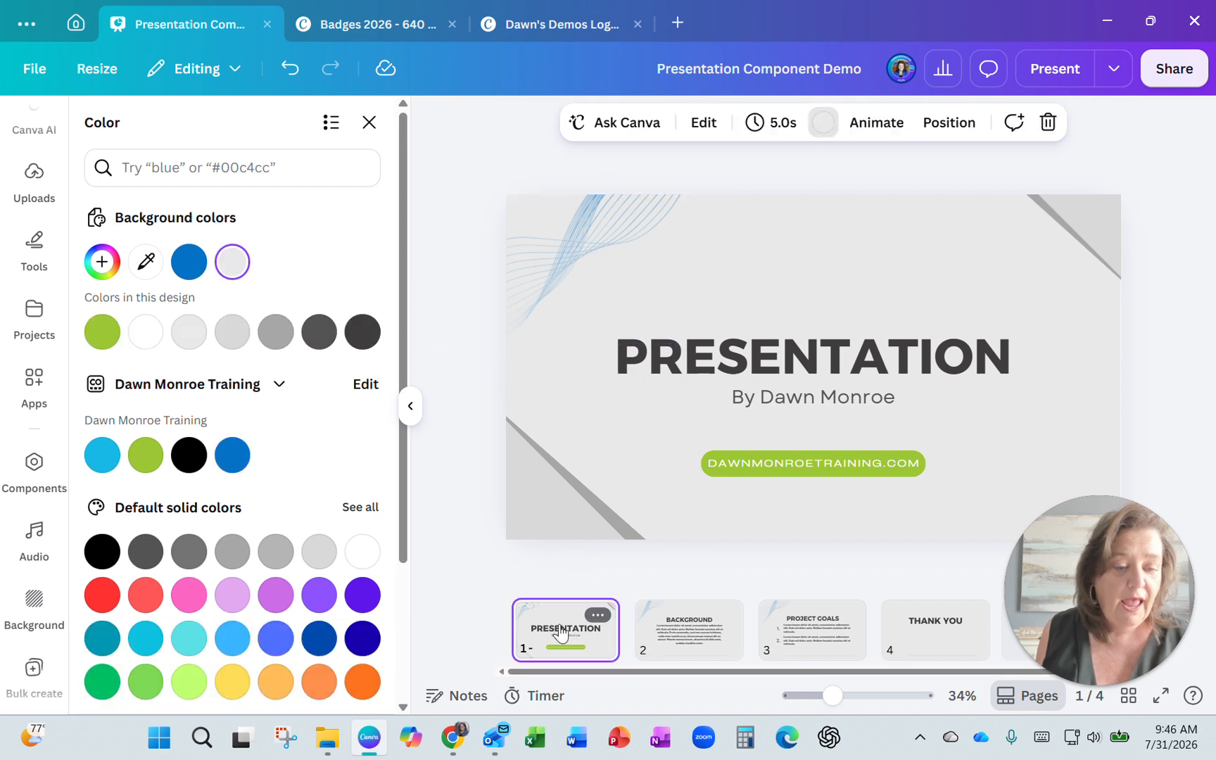
left_click(409, 408)
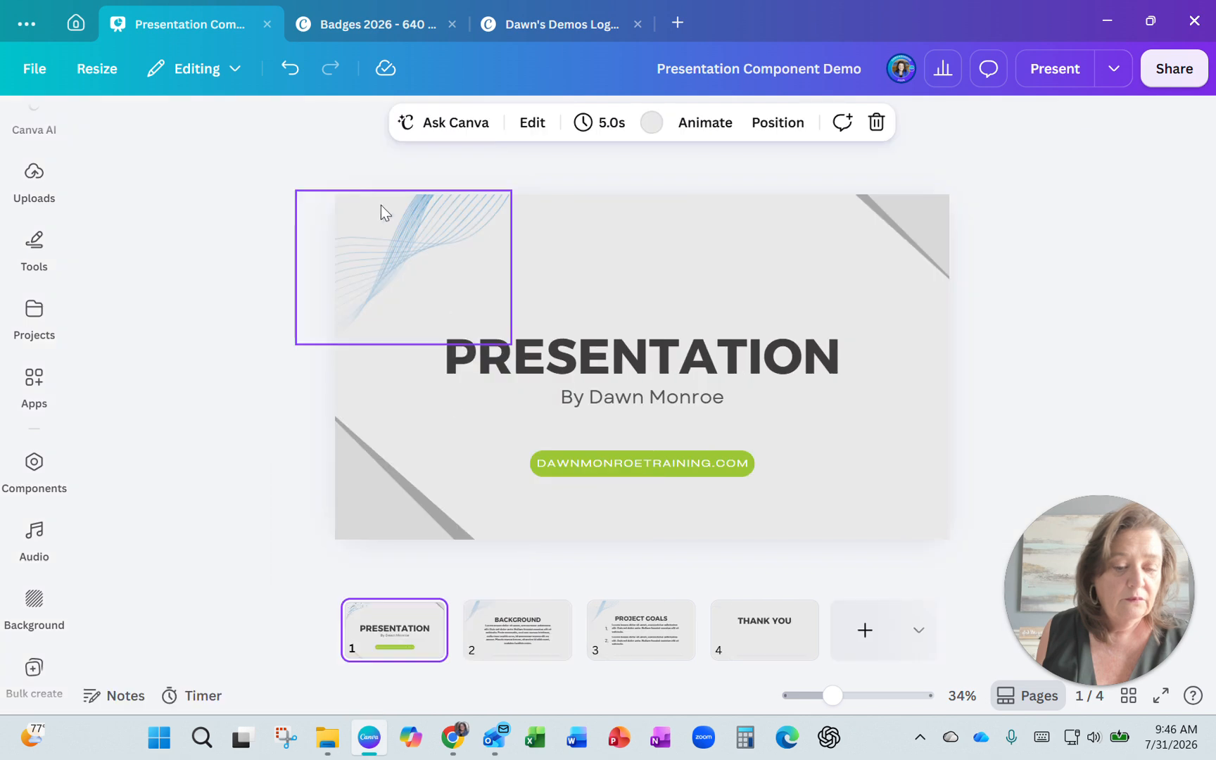
left_click(420, 282)
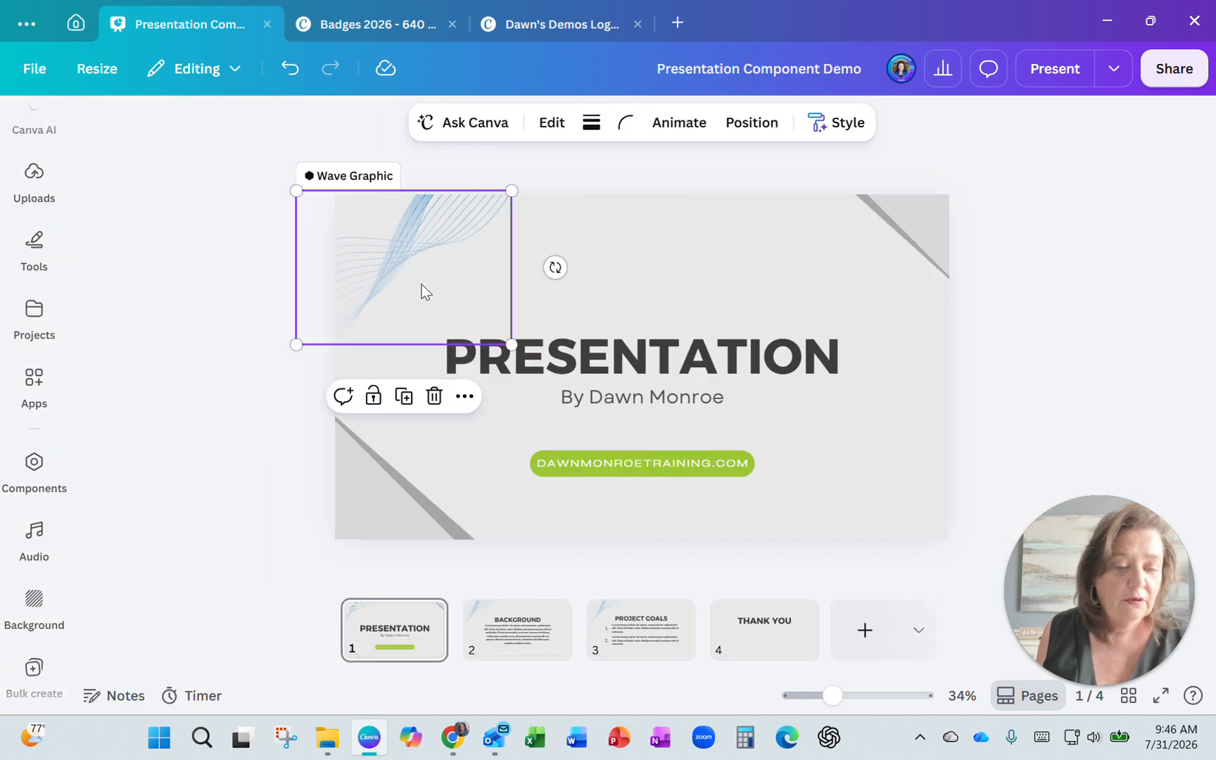
left_click(526, 642)
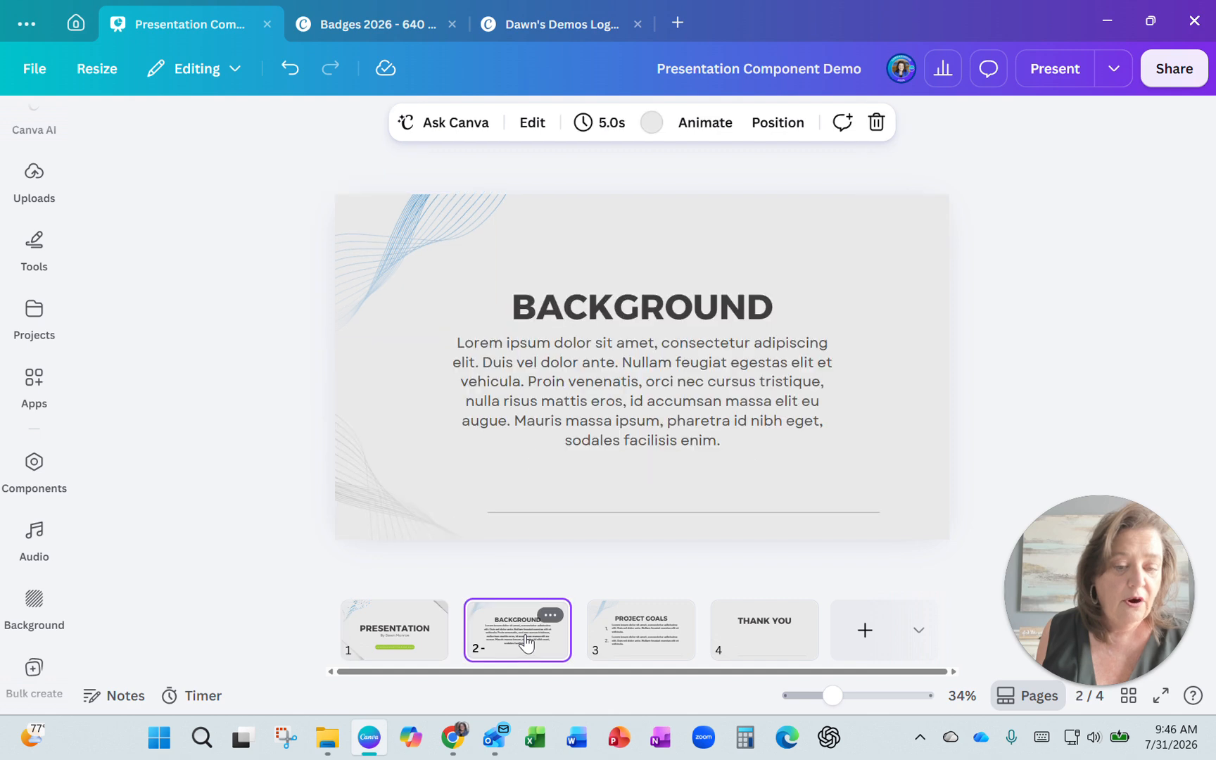
left_click(429, 282)
left_click(659, 630)
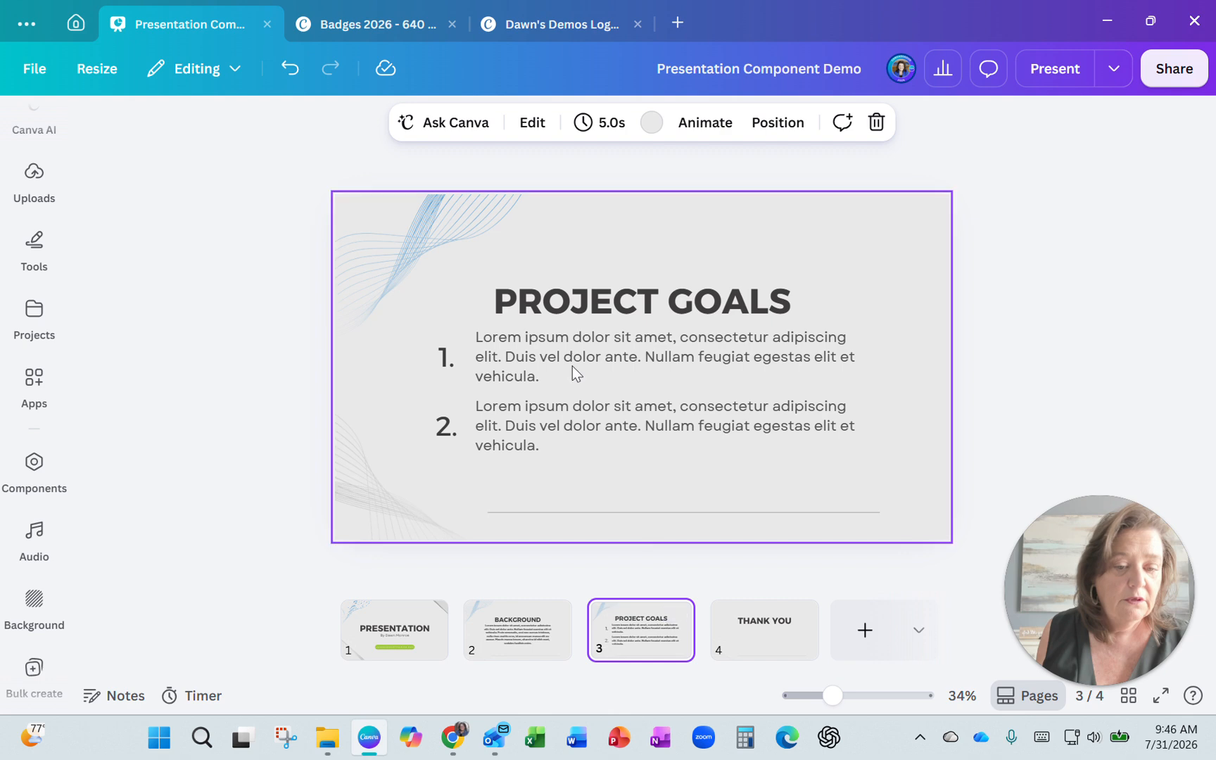
left_click(454, 236)
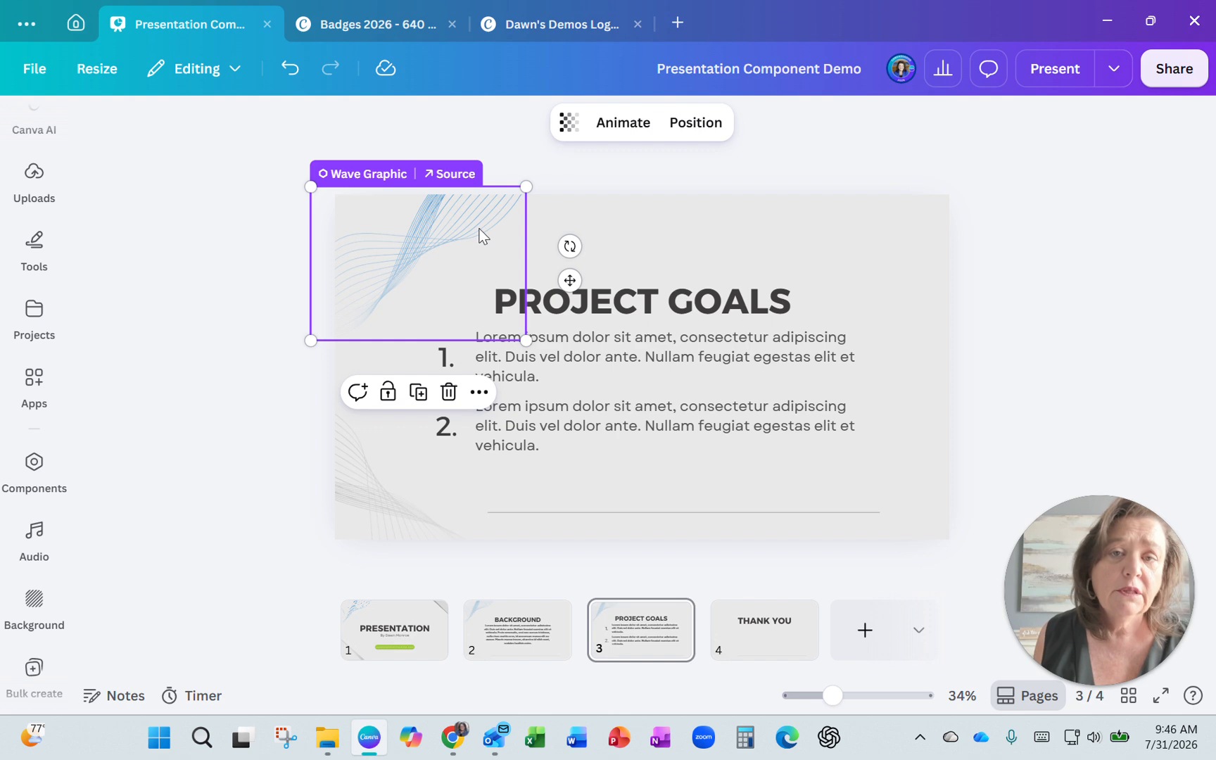
In the Badges 2026 design, start creating a component from the grouped certification badges
left_click(368, 28)
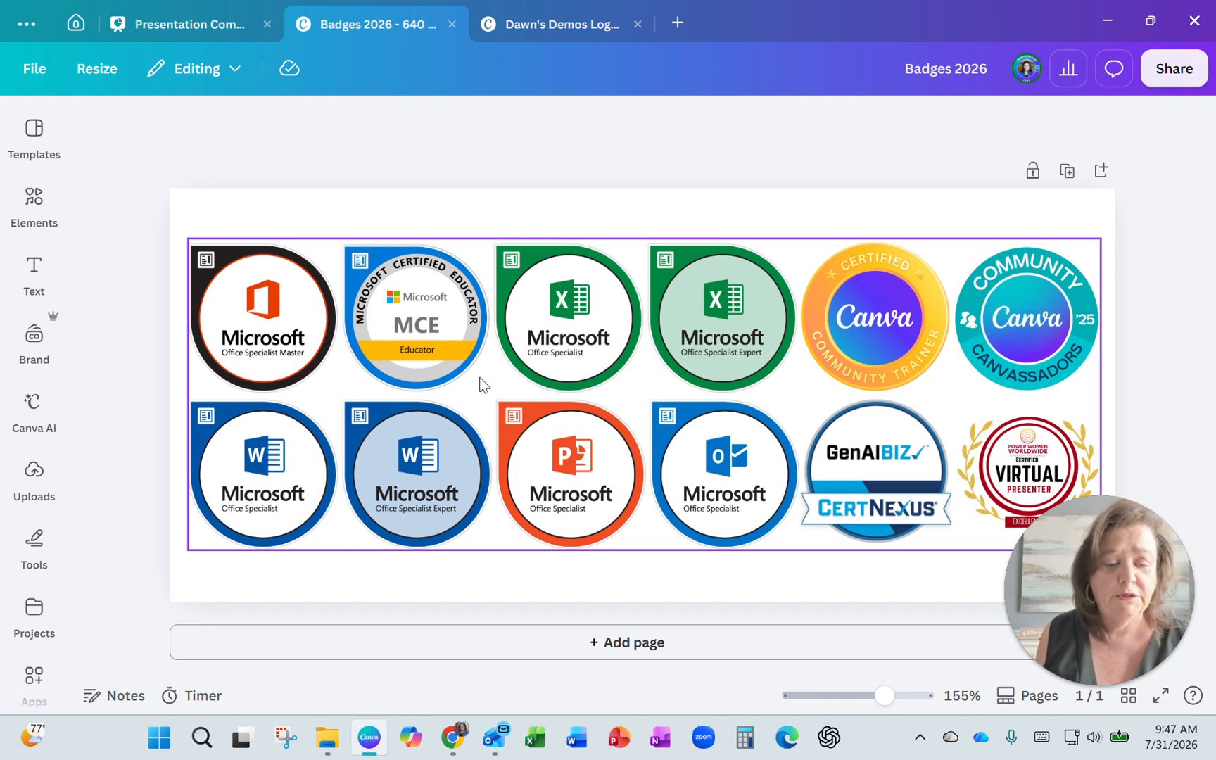
left_click(577, 326)
right_click(577, 326)
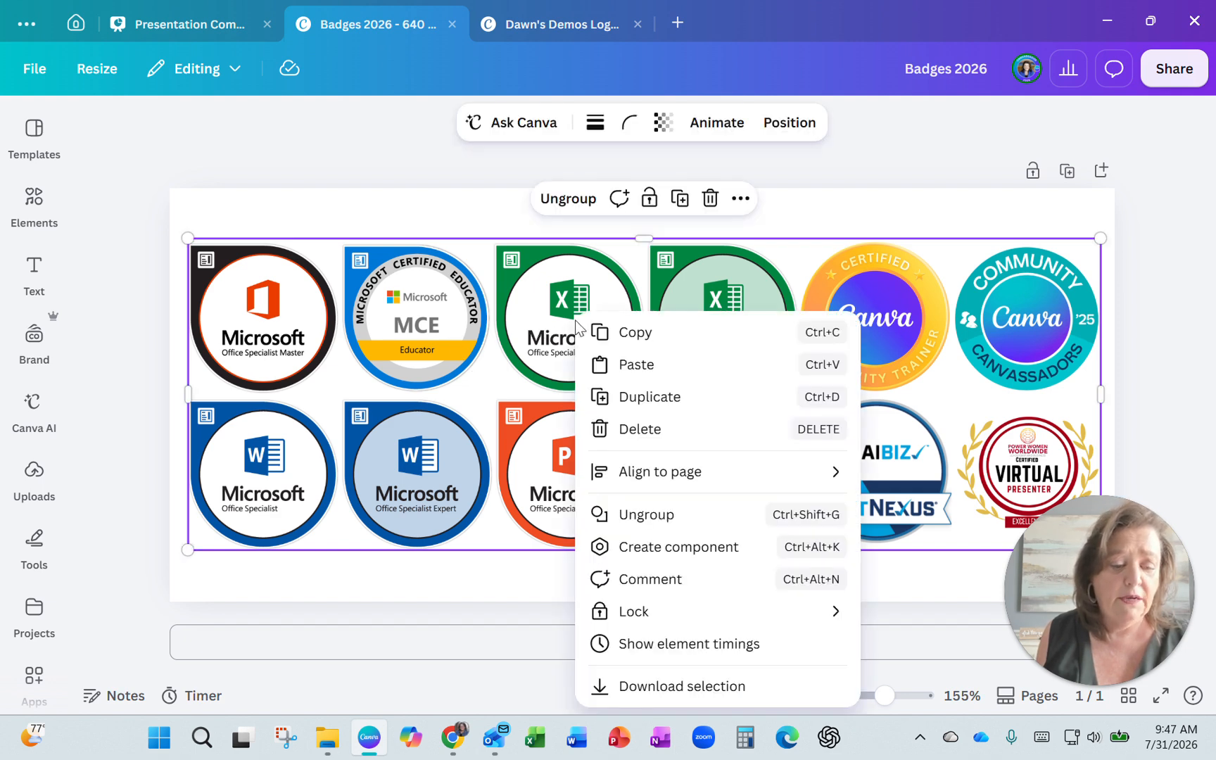
left_click(656, 548)
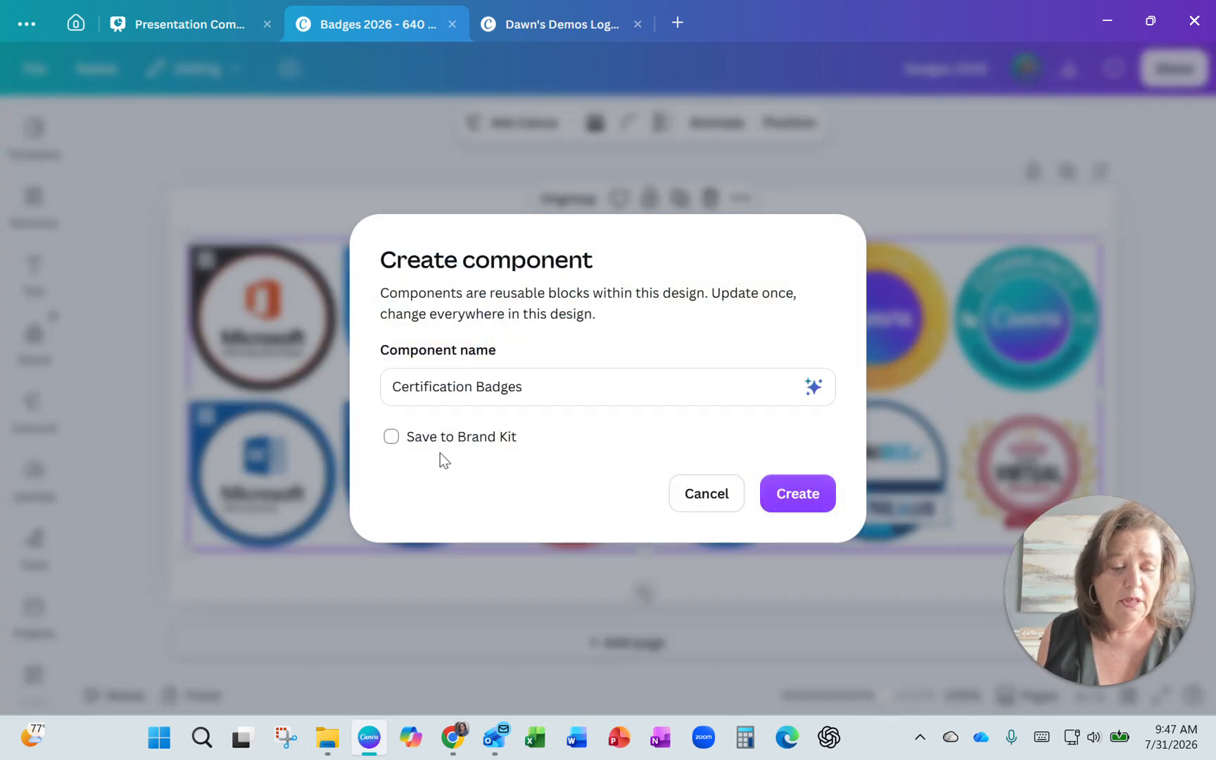
left_click(523, 386)
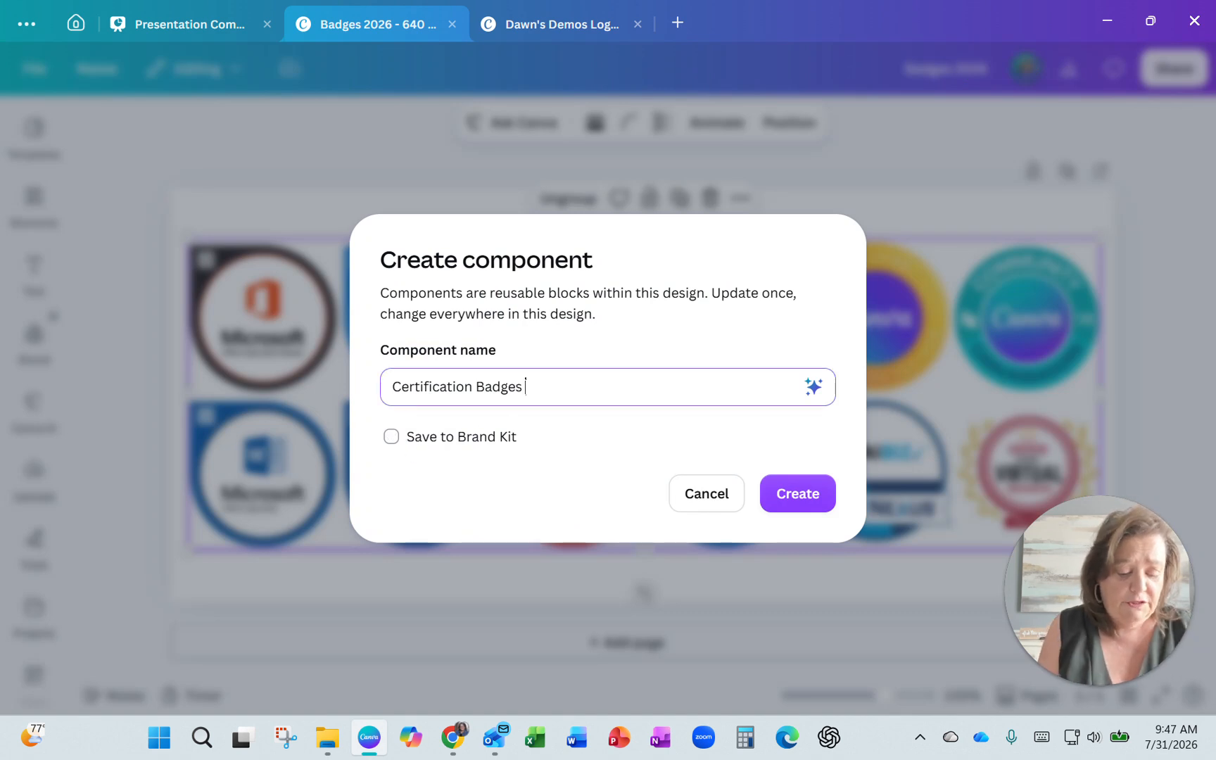
type("202")
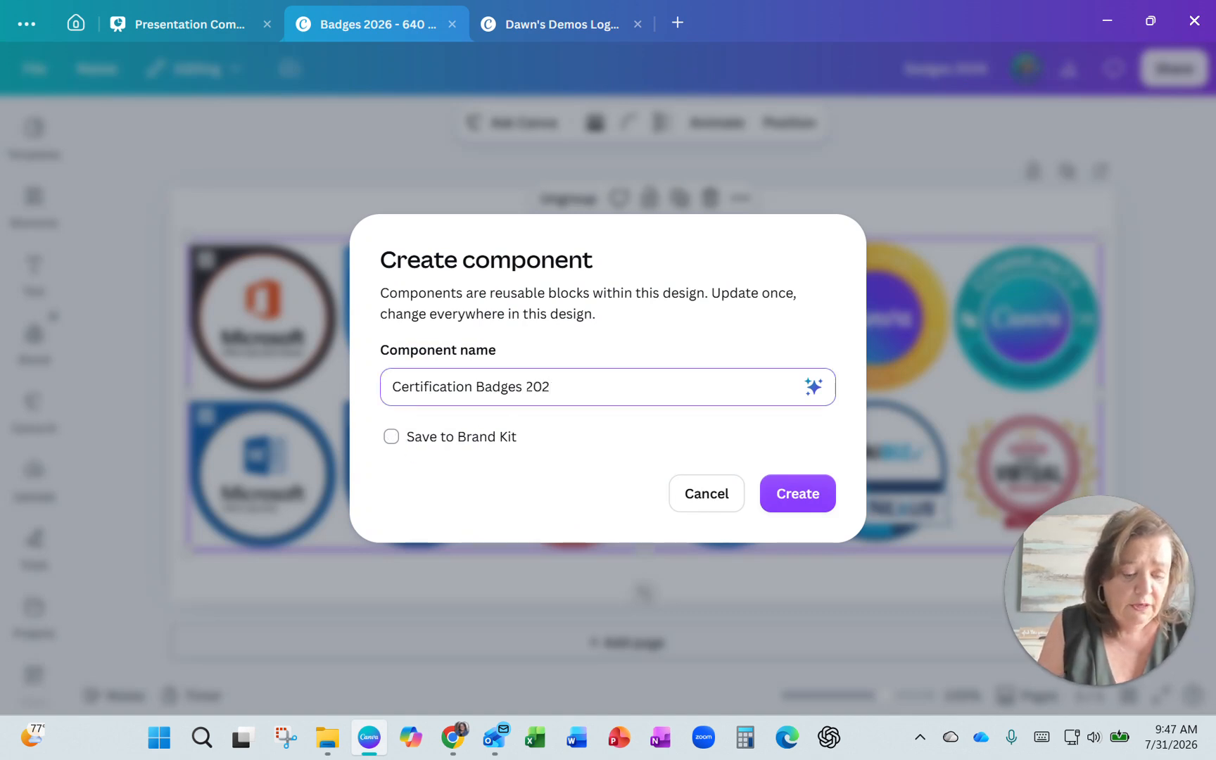
key("BackSpace")
key("BackSpace")
key("BackSpace")
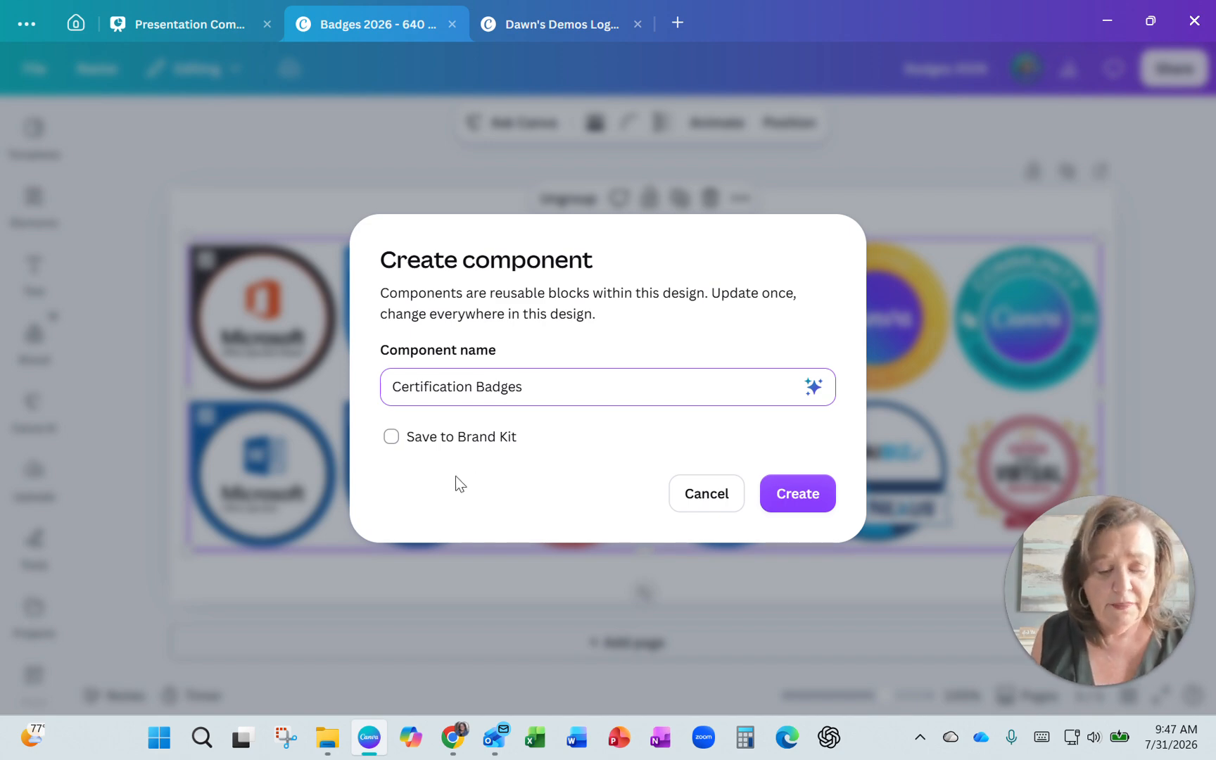
Create the Certification Badges component, saving it to the Brand Kit under the Components asset category
left_click(391, 437)
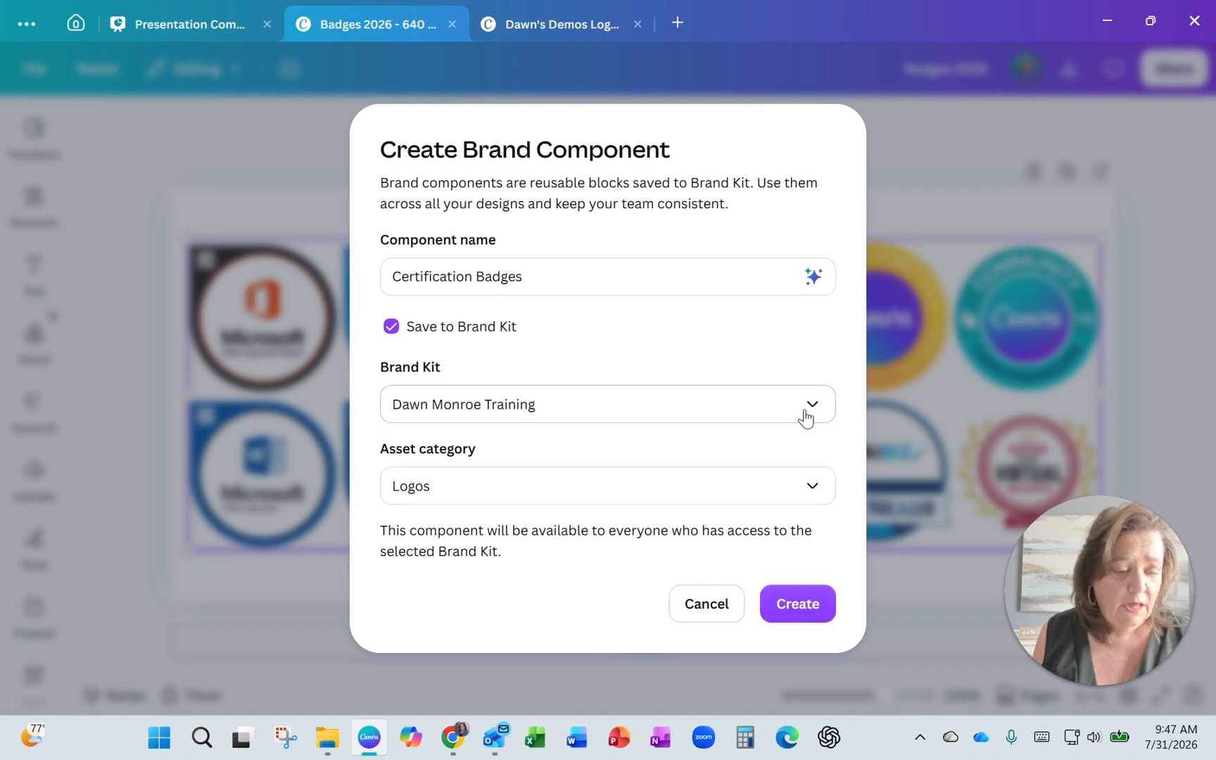
left_click(810, 497)
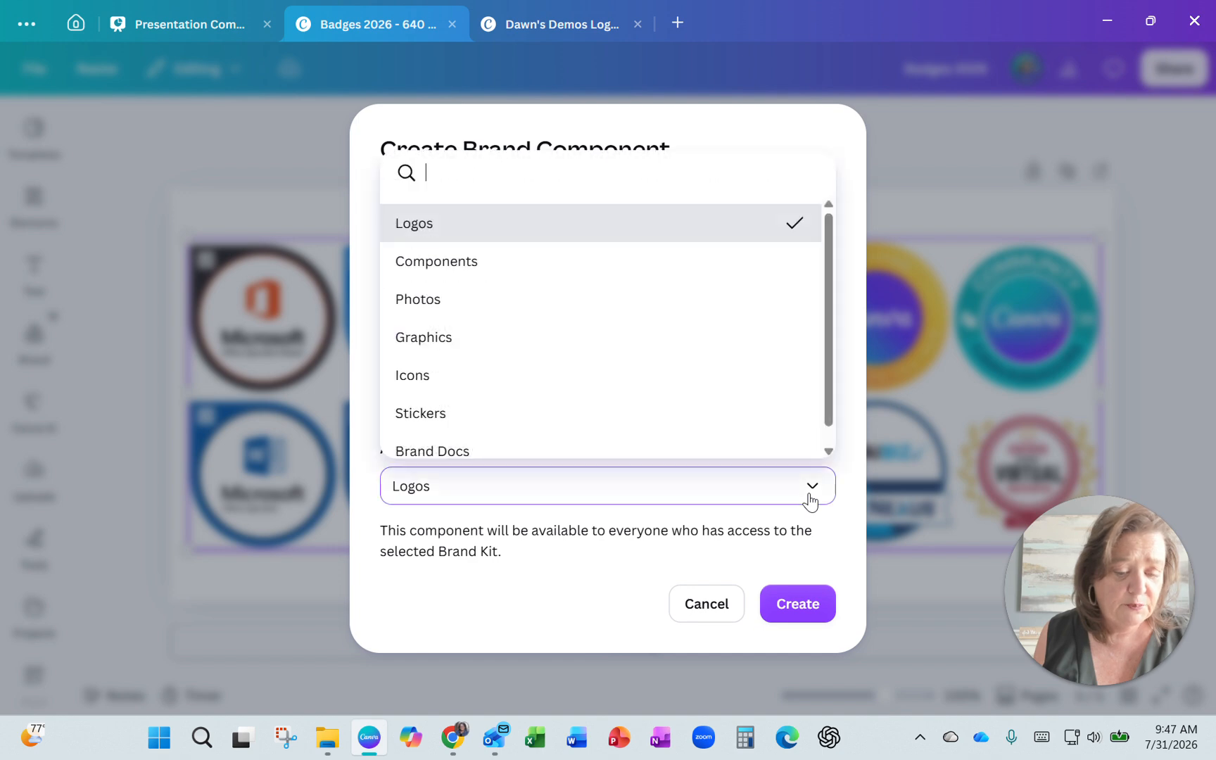
left_click(497, 251)
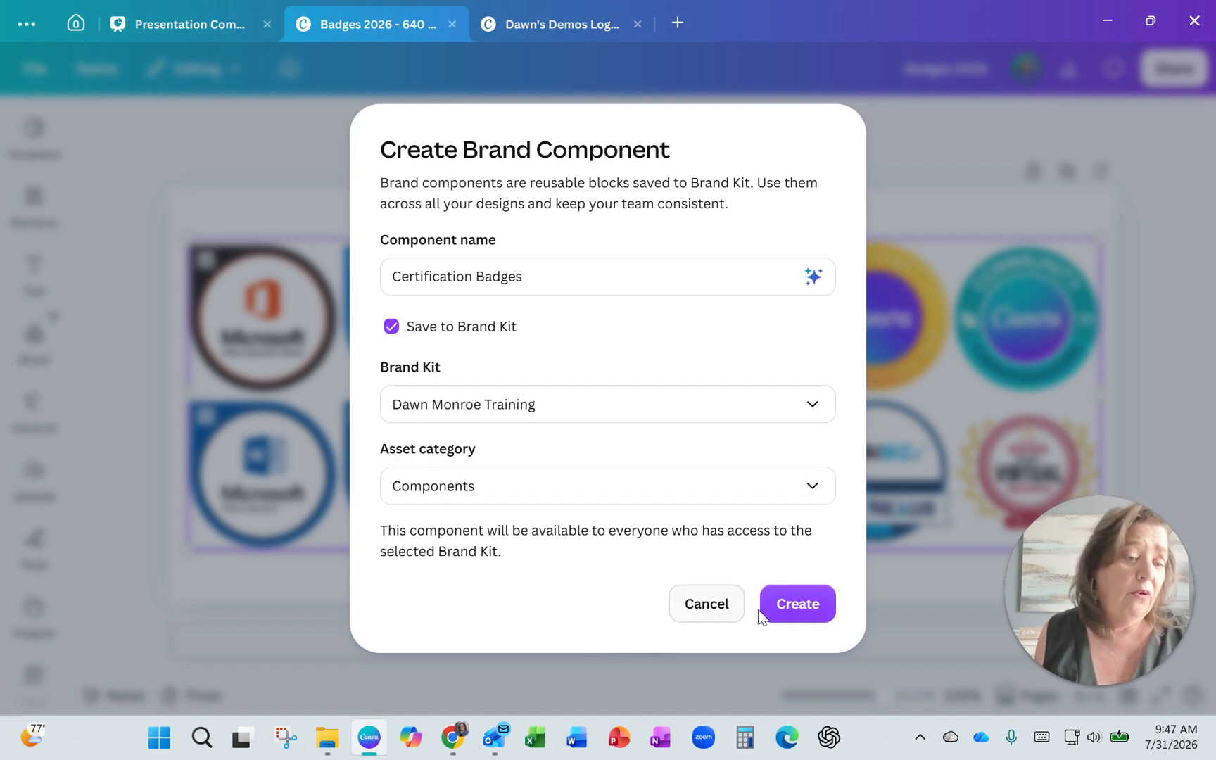
left_click(809, 606)
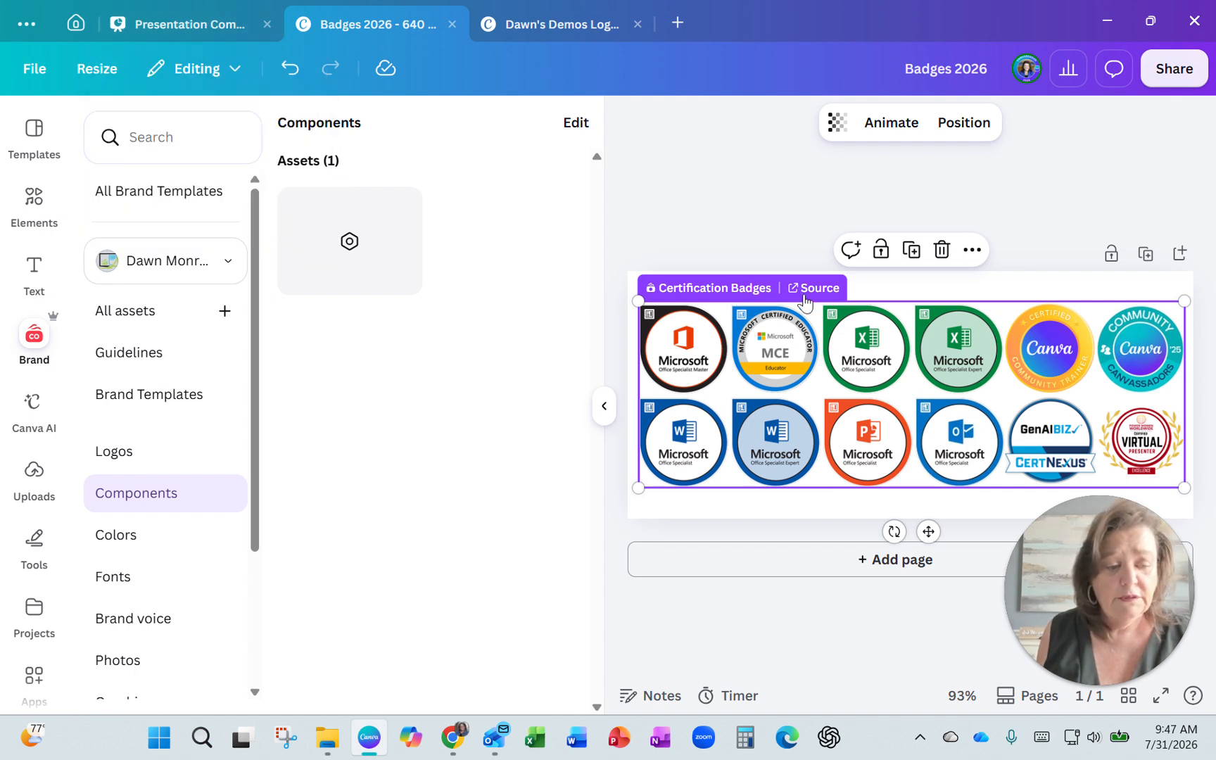
Return to the Presentation Component Demo design and open its Thank You slide
left_click(176, 27)
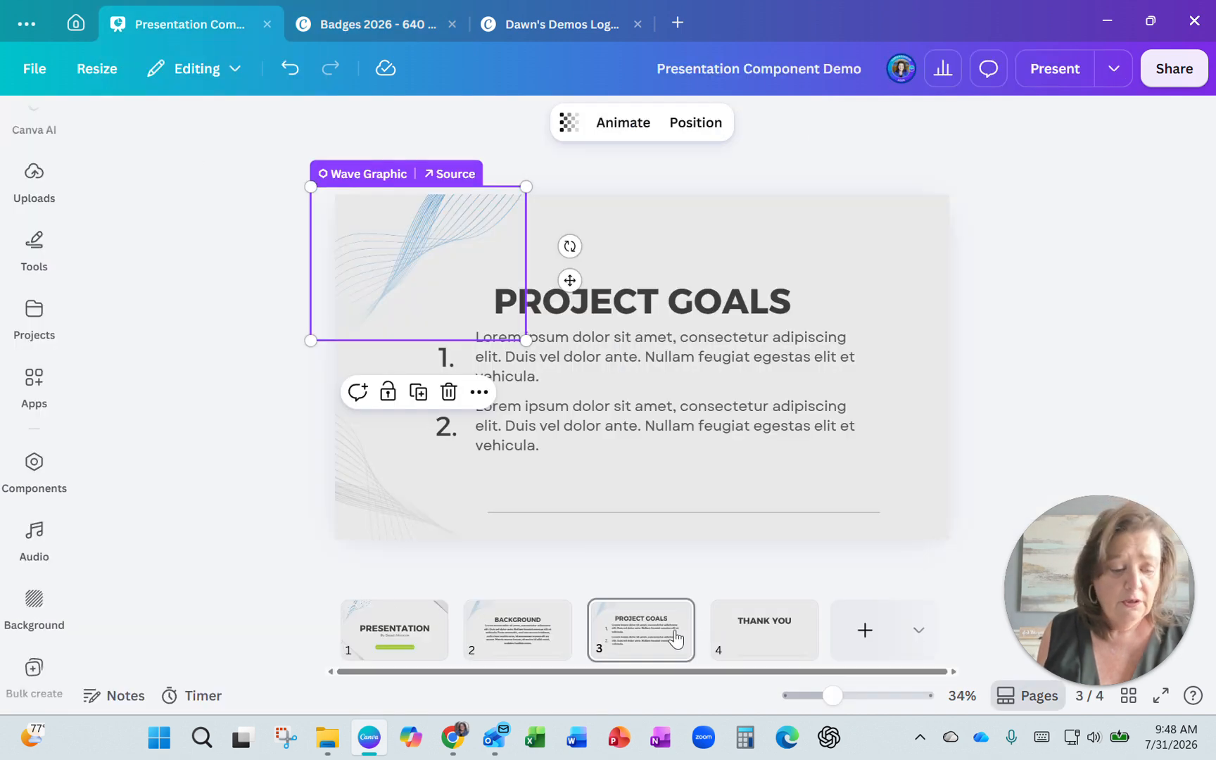
left_click(733, 635)
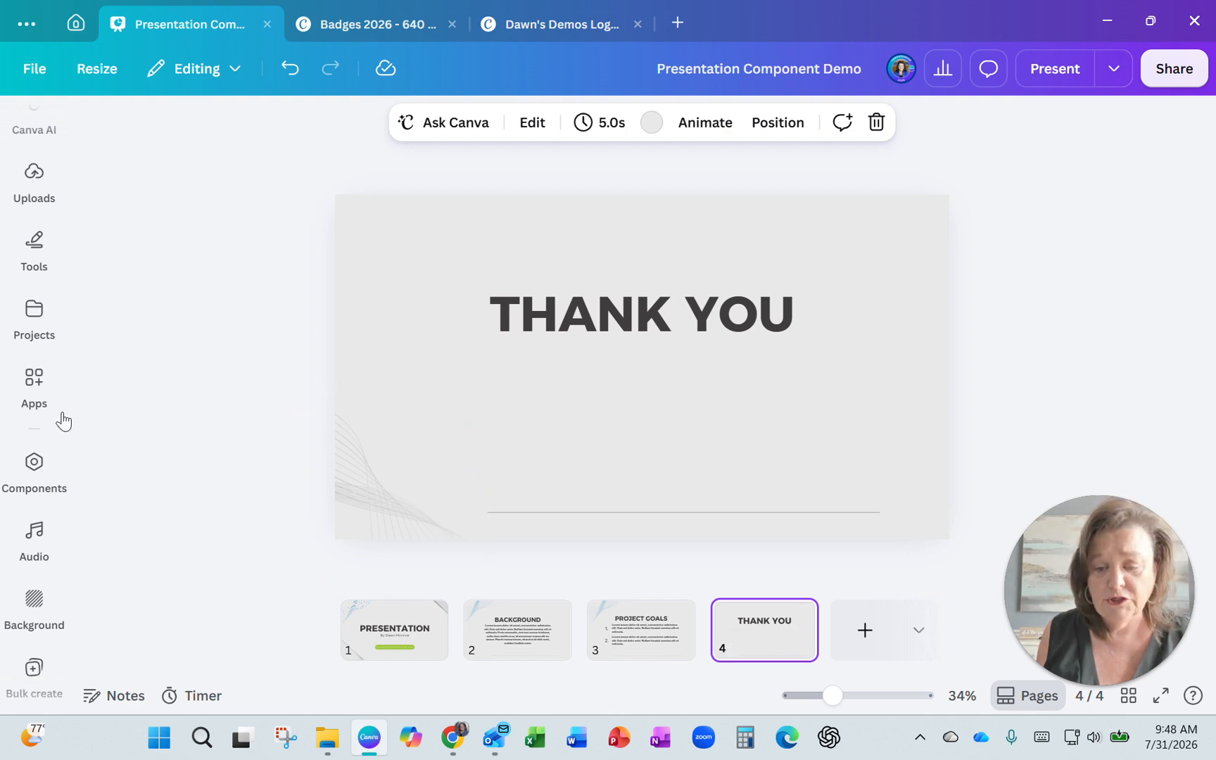